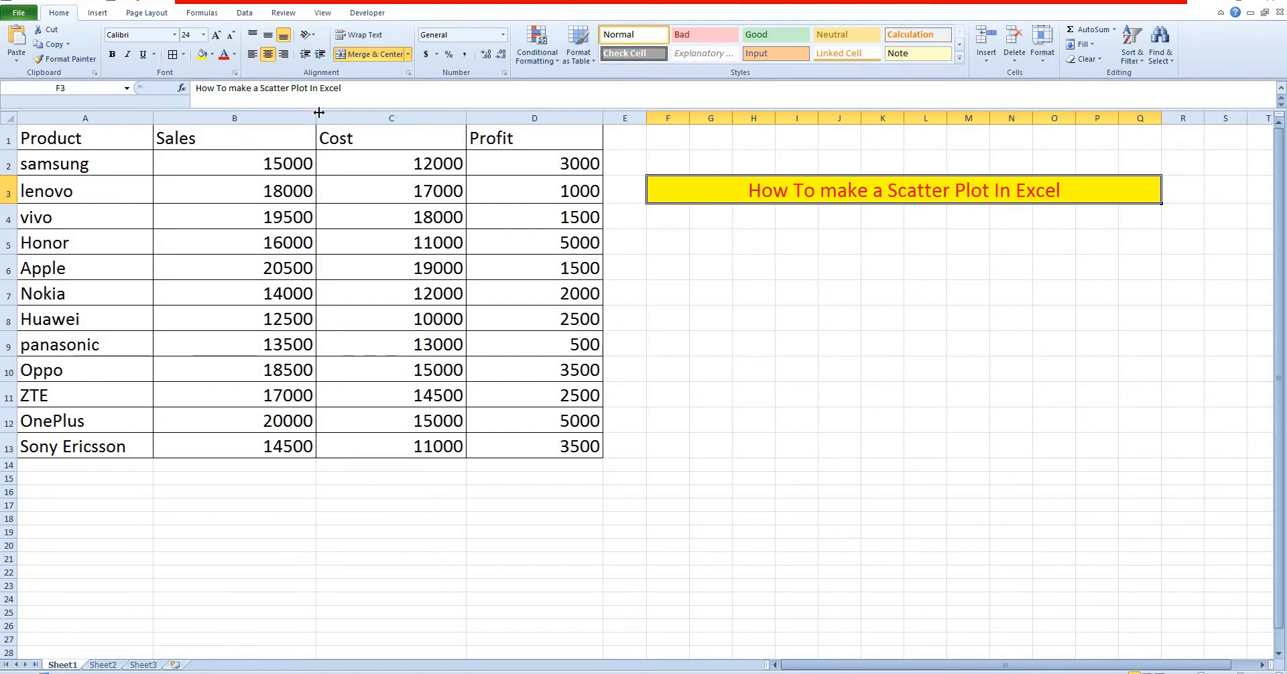
left_click(711, 420)
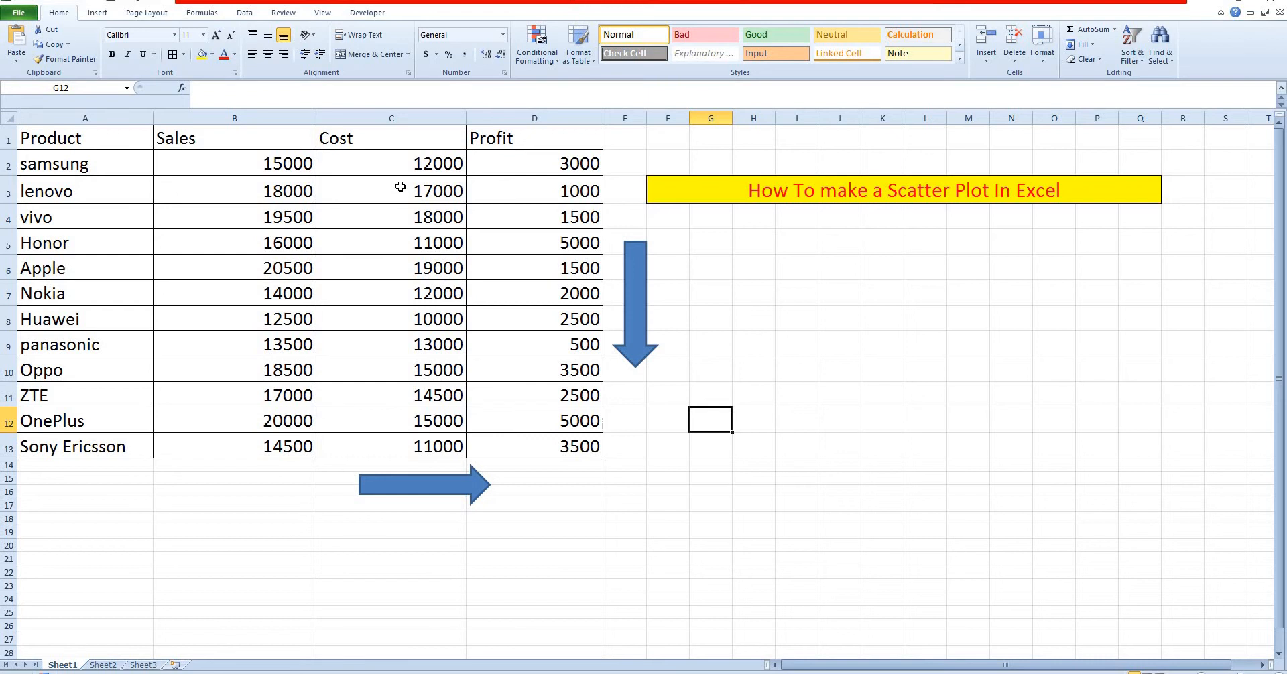
left_click_drag(361, 141, 539, 438)
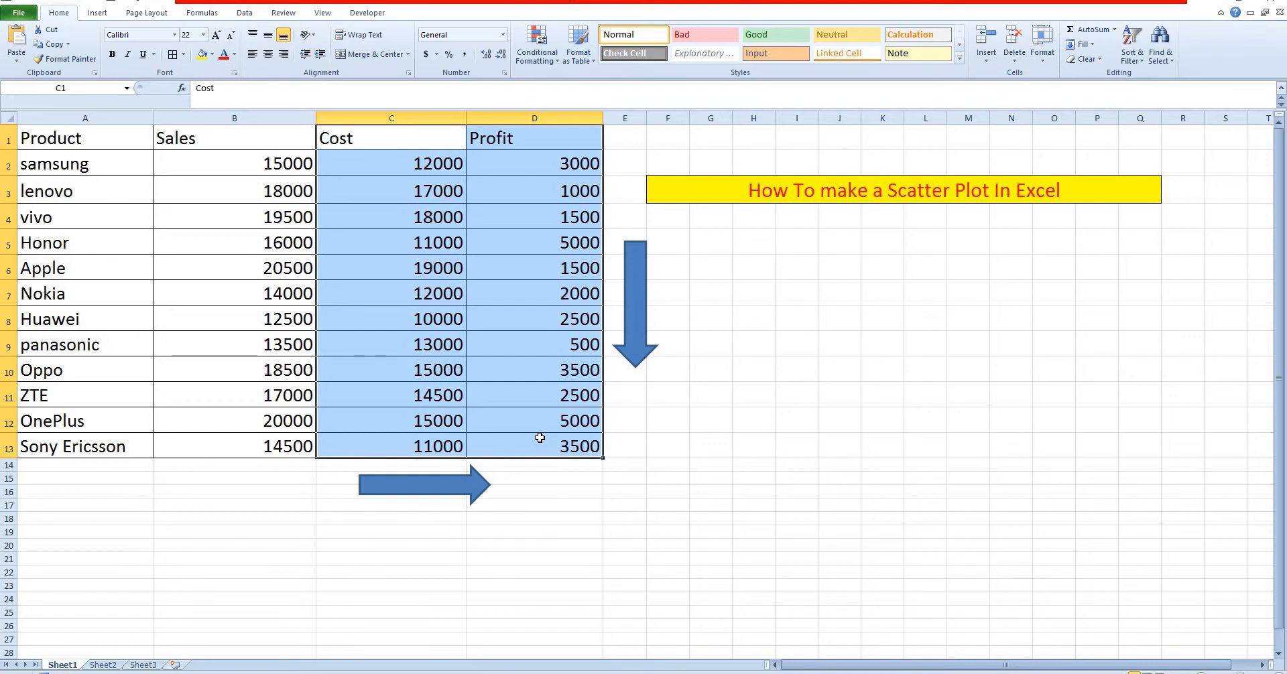
left_click(641, 316)
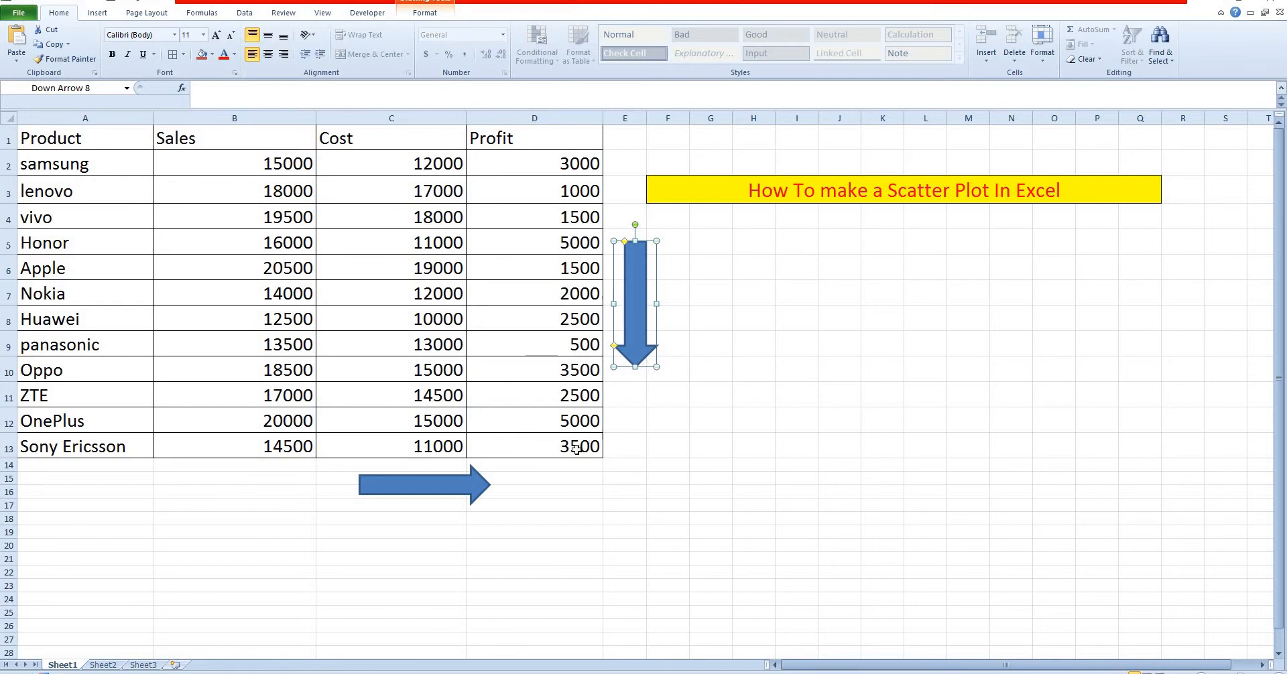
left_click(449, 485)
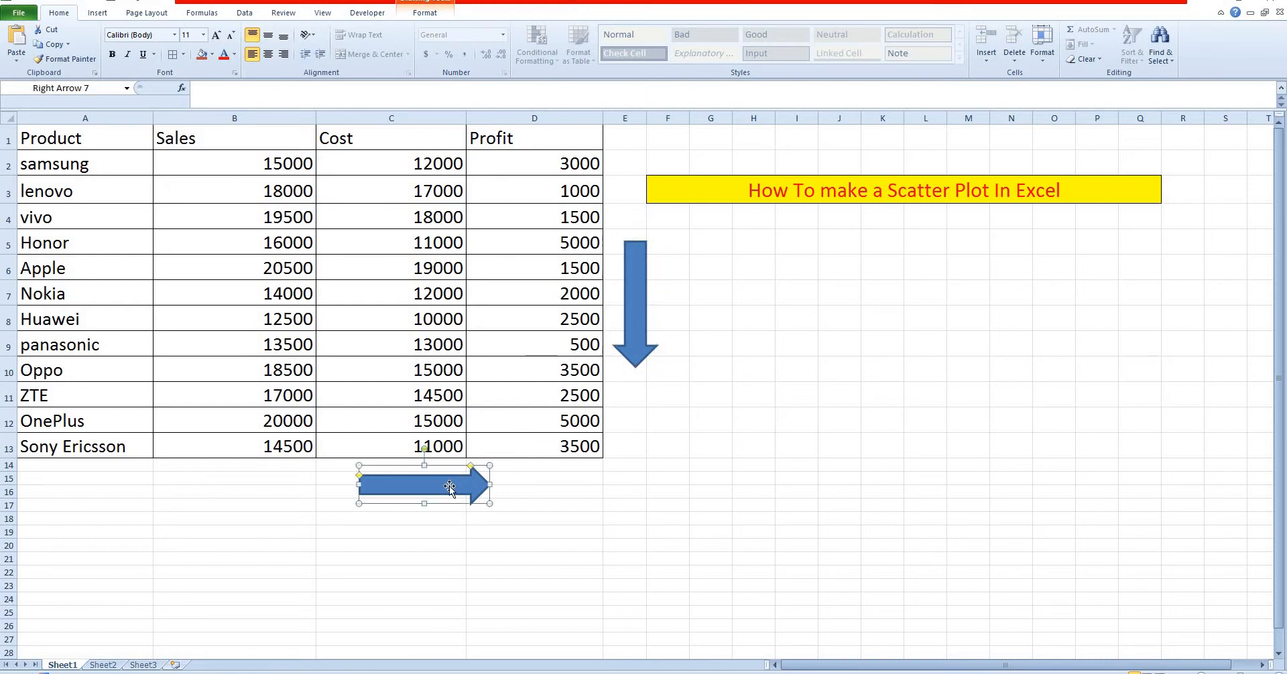
- Insert a markers-only scatter chart from the Cost and Profit data in C1:D13 and place it enlarged below the yellow heading
left_click_drag(390, 138, 529, 436)
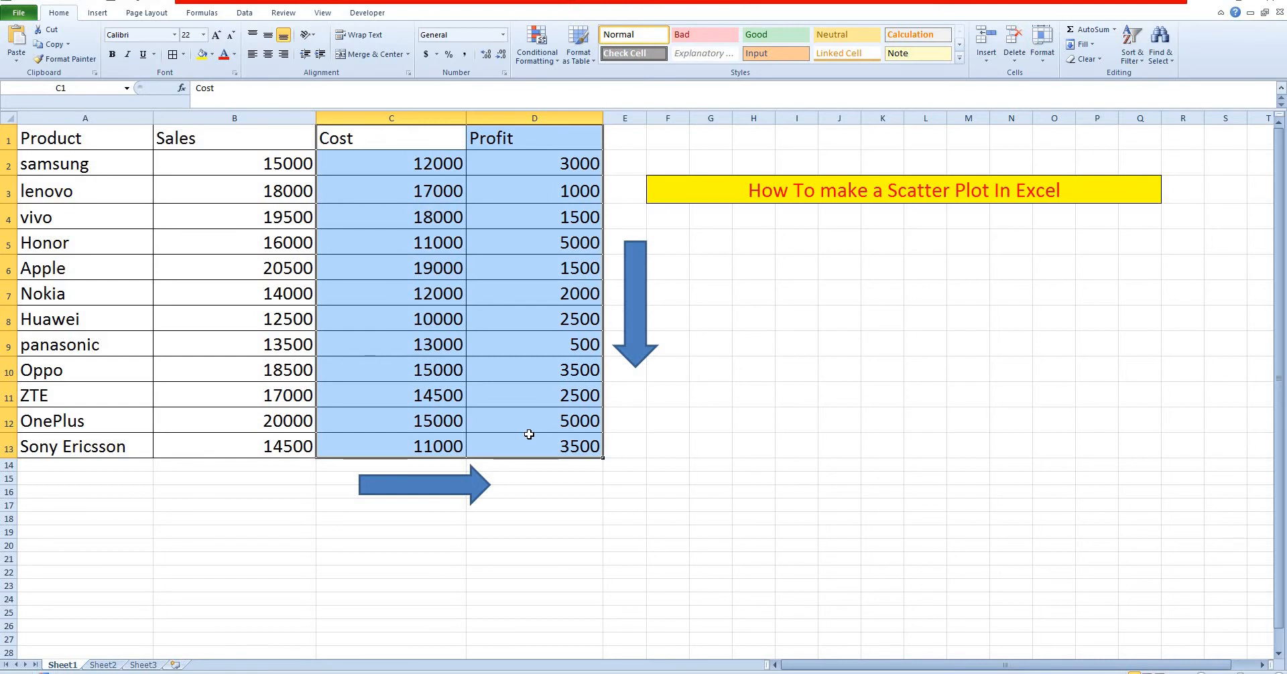
left_click(106, 16)
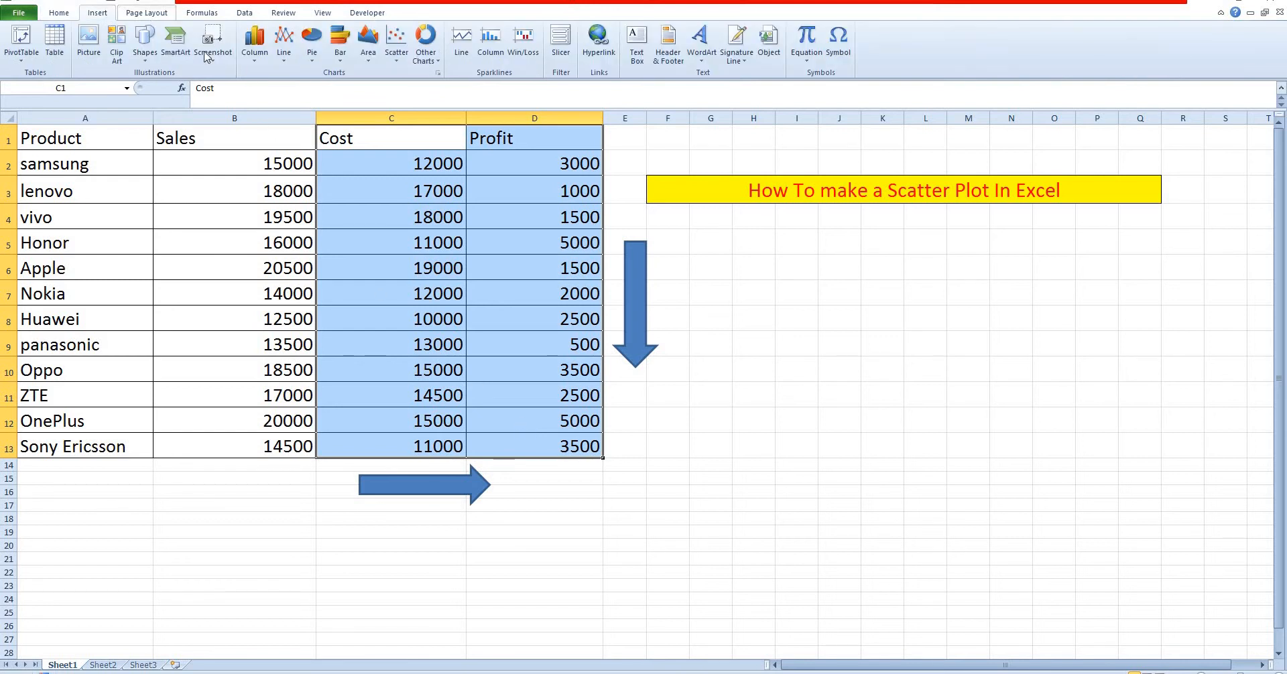
left_click(394, 52)
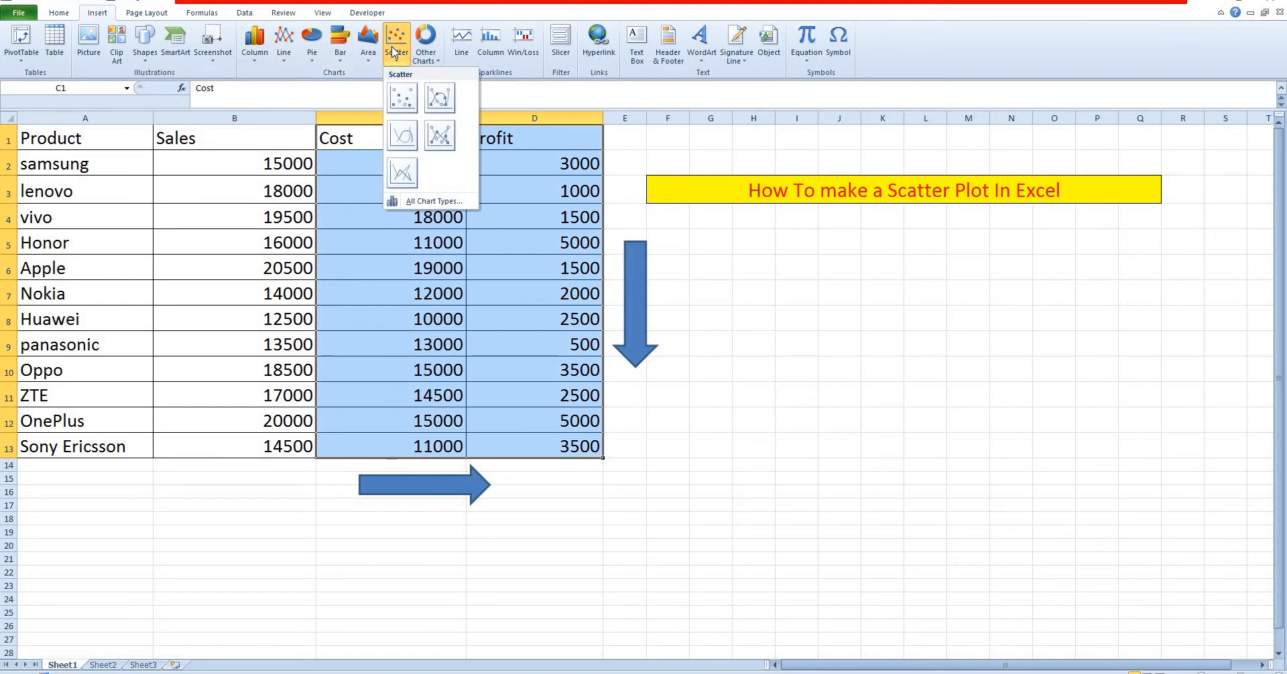
left_click(405, 100)
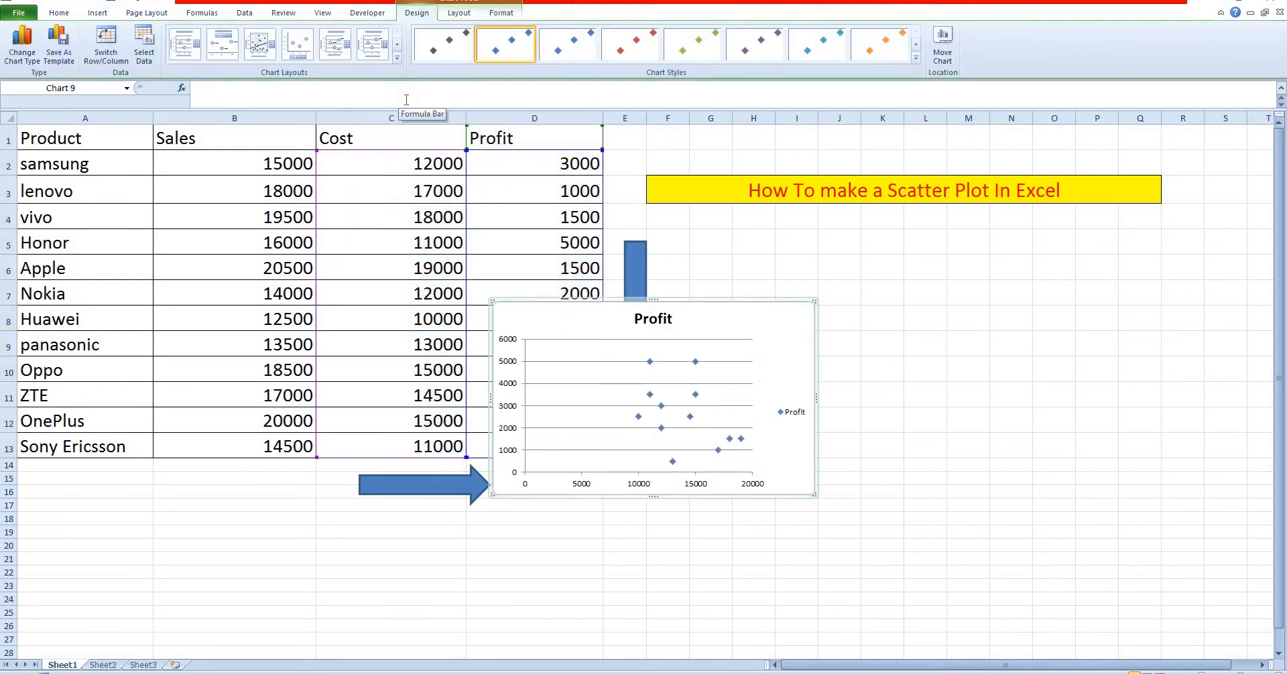
left_click_drag(714, 320, 993, 271)
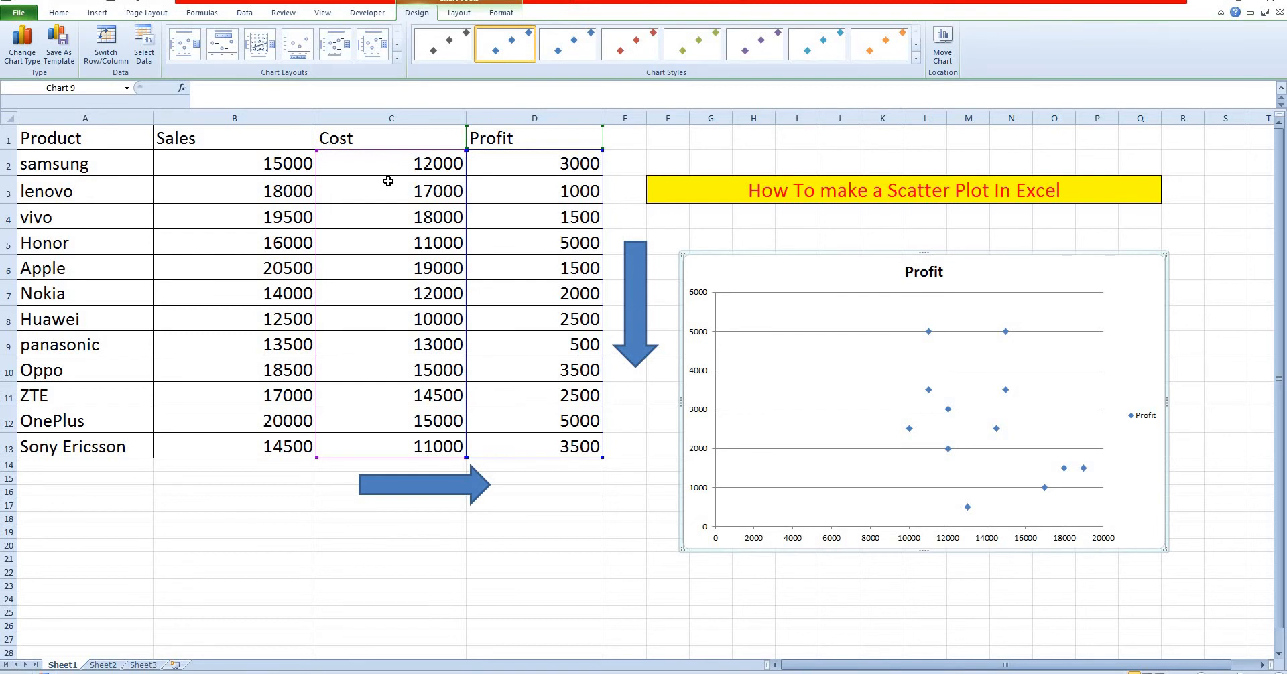
left_click(415, 165)
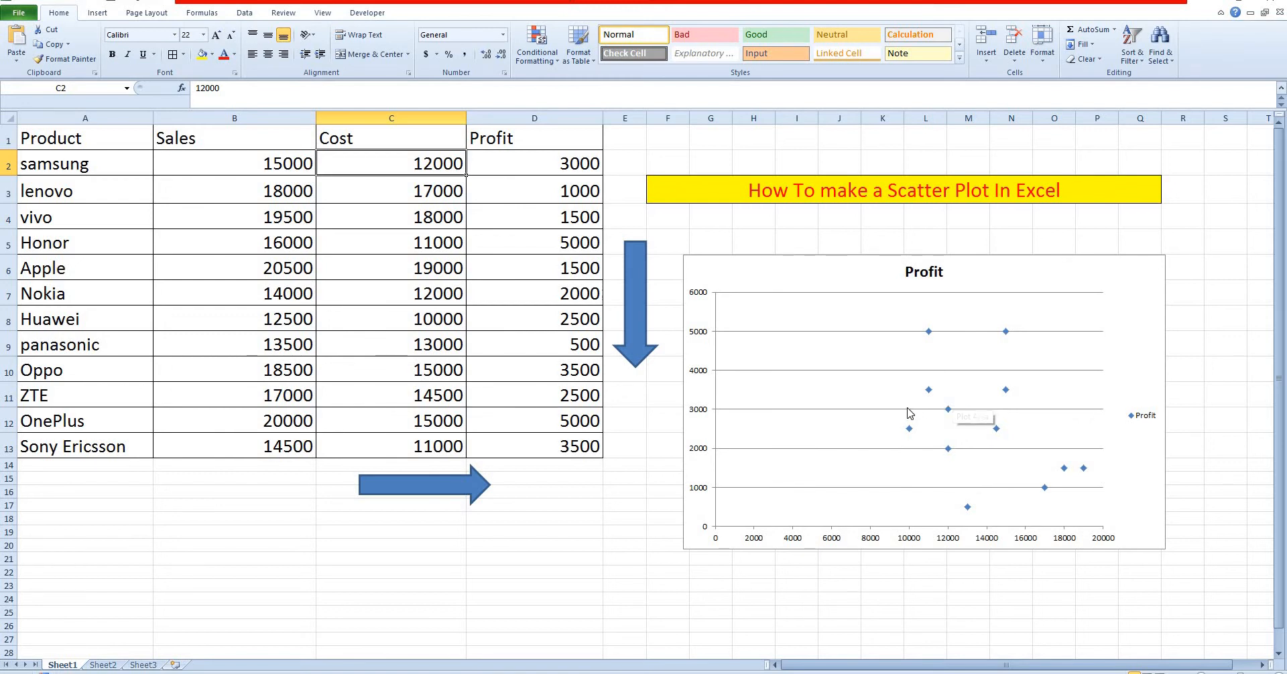
double_click(841, 279)
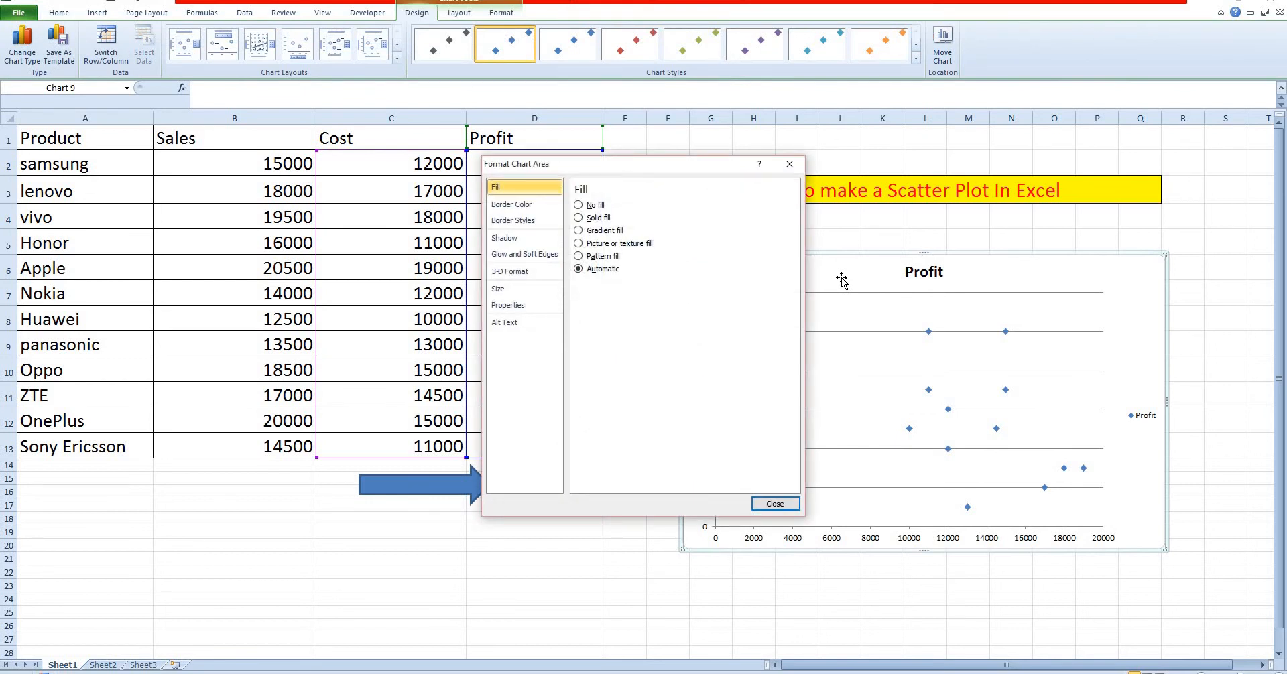
key("Escape")
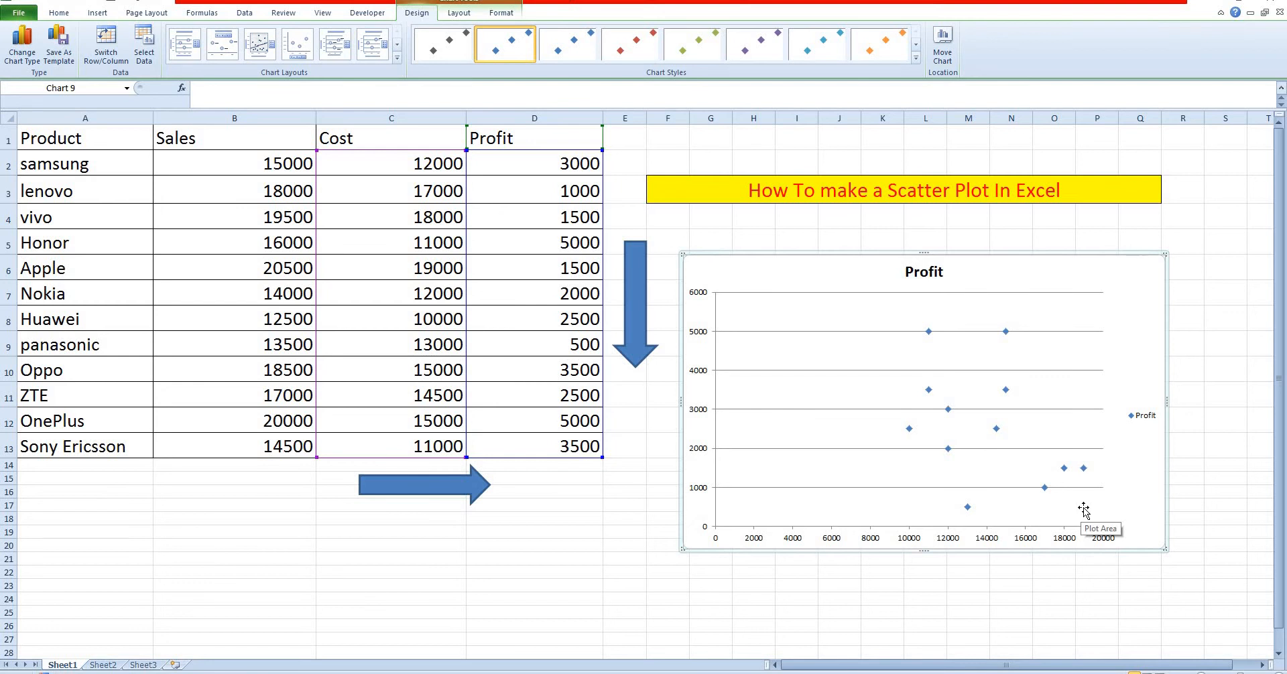
- Enlarge the scatter chart slightly and change its title to "cost profit relation"
left_click_drag(1165, 548, 1176, 557)
left_click_drag(1176, 261, 1187, 222)
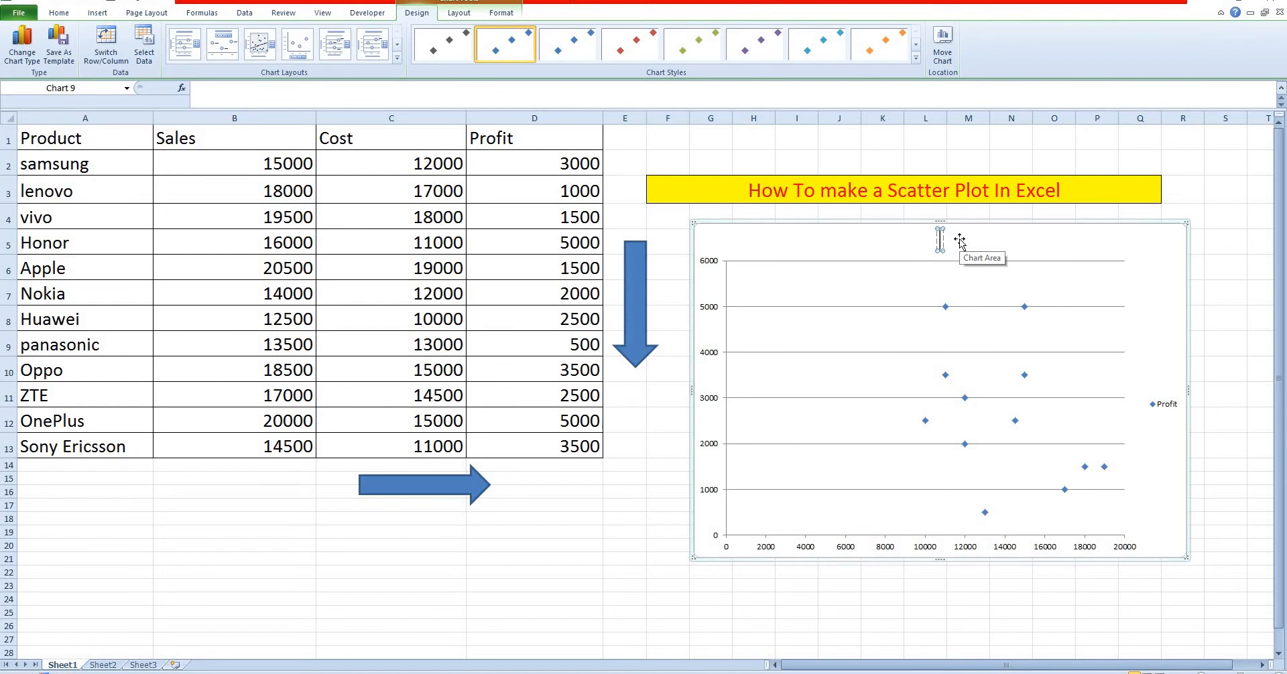
type("cost")
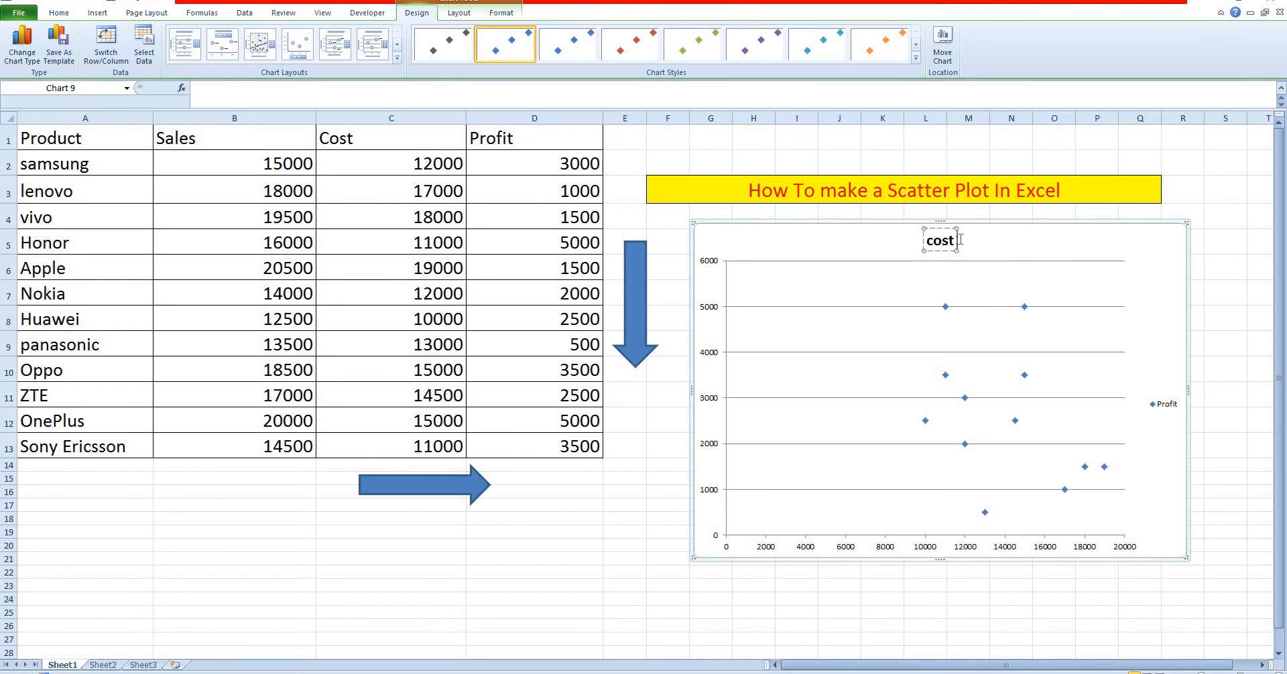
type(" profit")
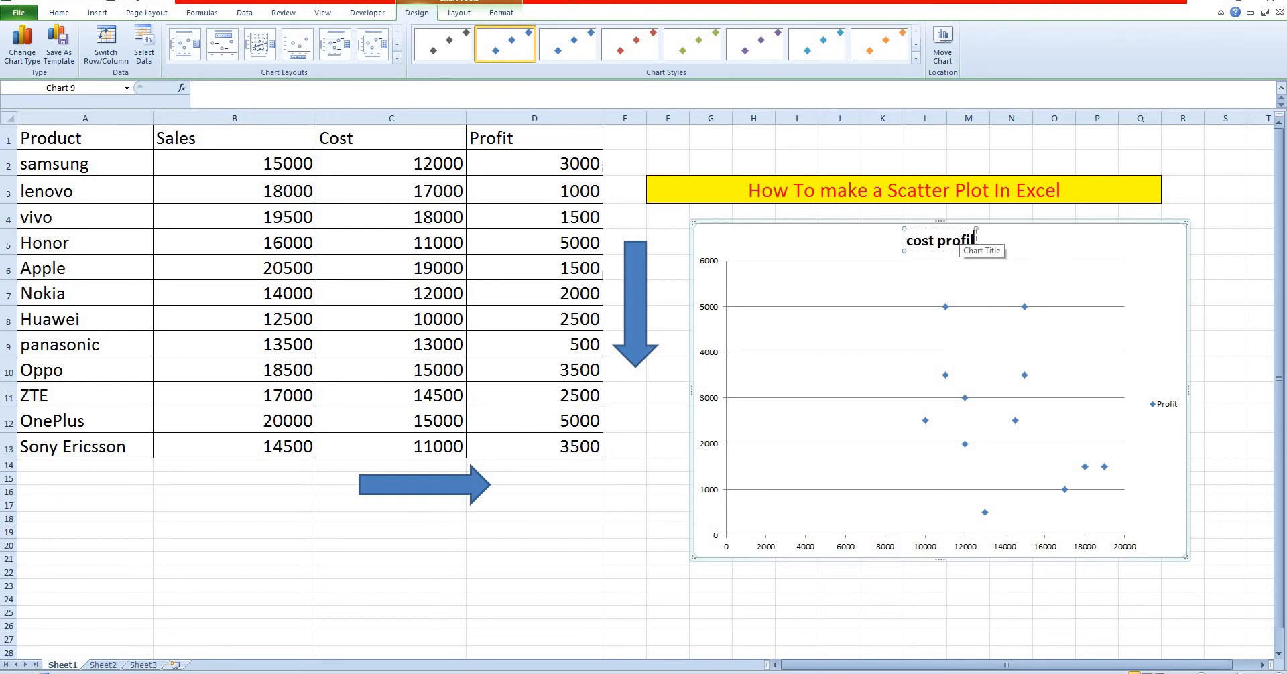
key("BackSpace")
type("t relation")
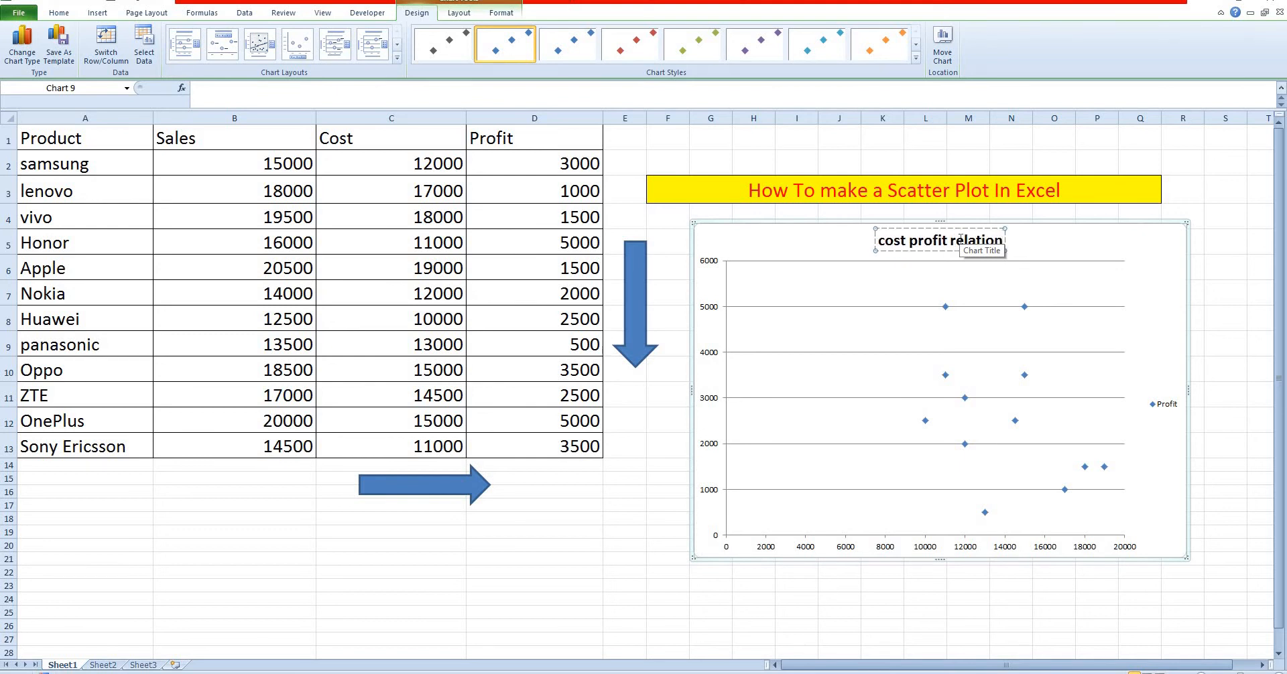
left_click(834, 240)
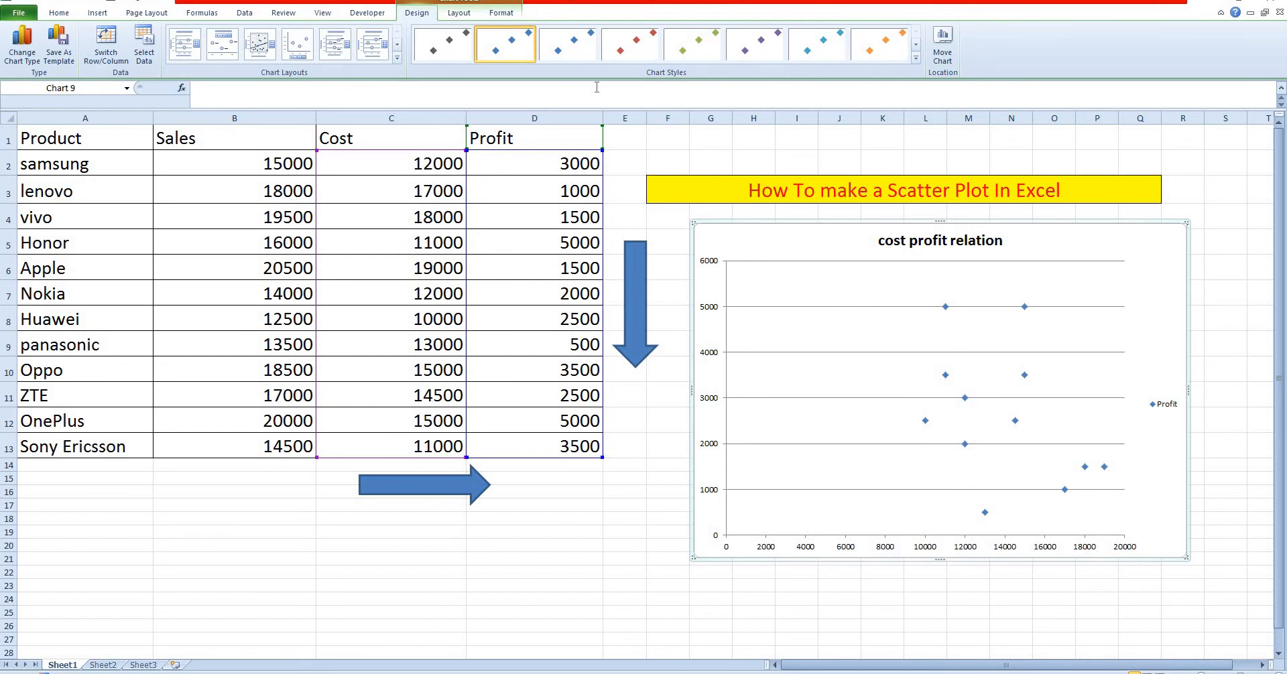
- Try several chart styles and apply the black-background style with orange markers to the scatter chart
left_click(639, 51)
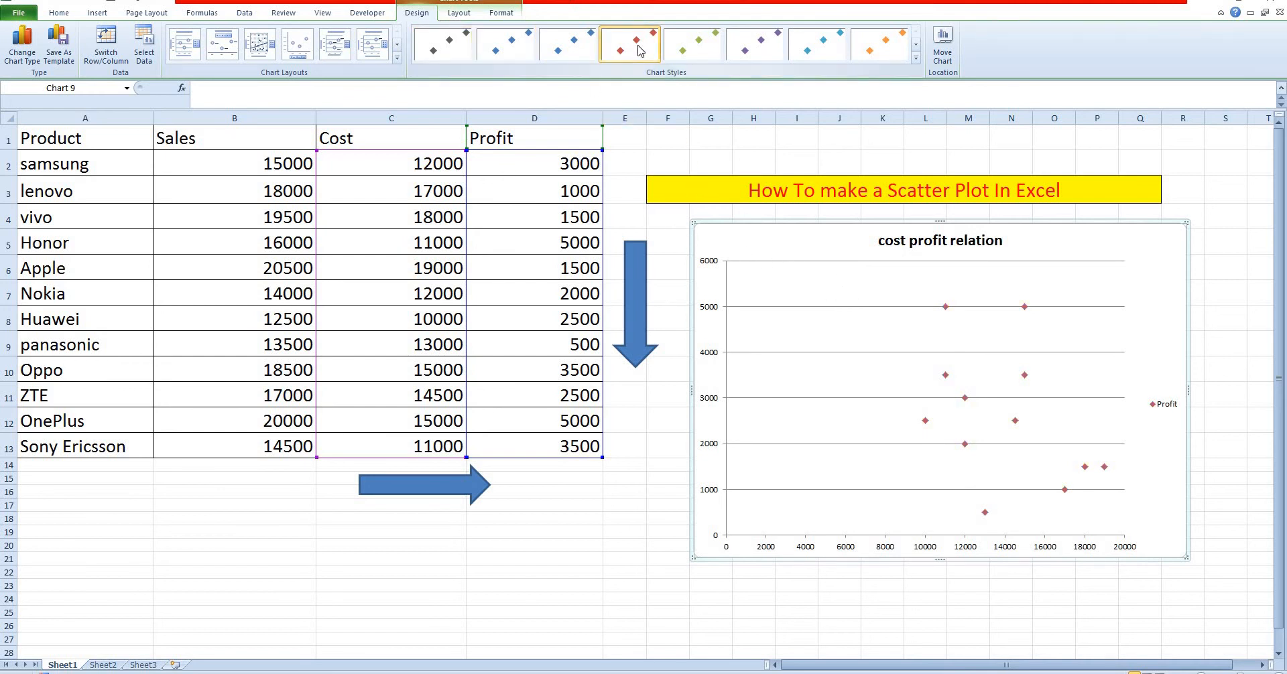
left_click(754, 44)
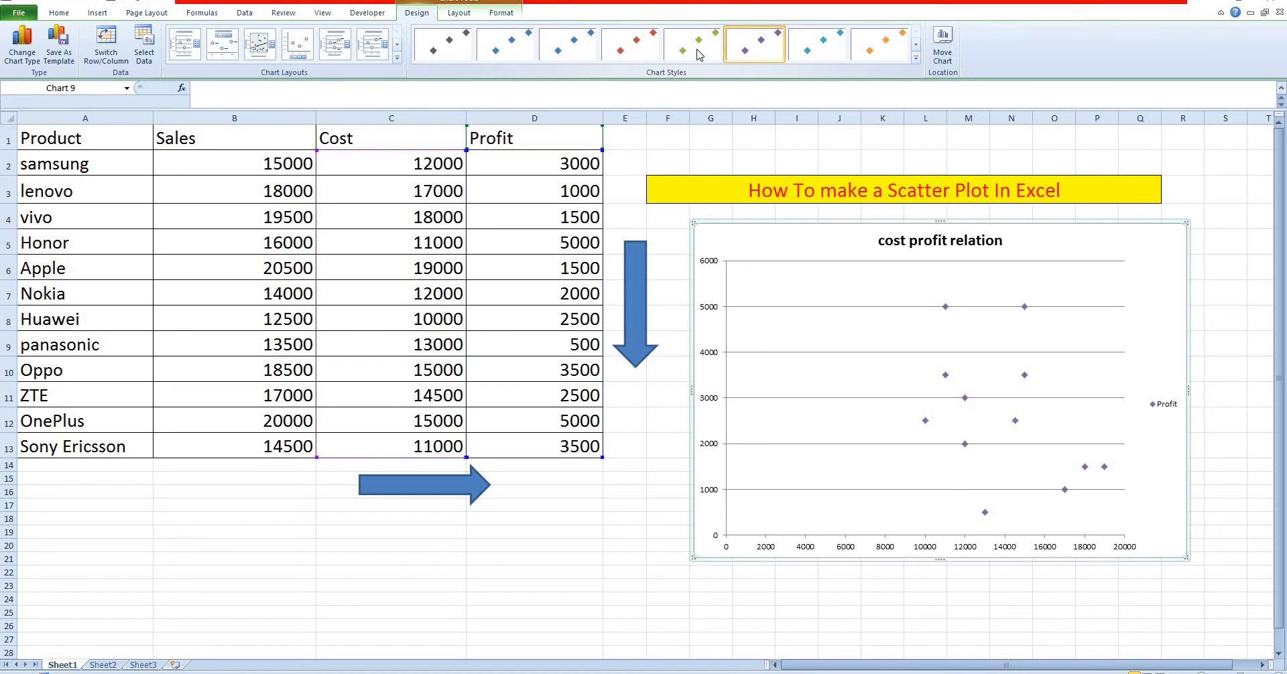
left_click(632, 51)
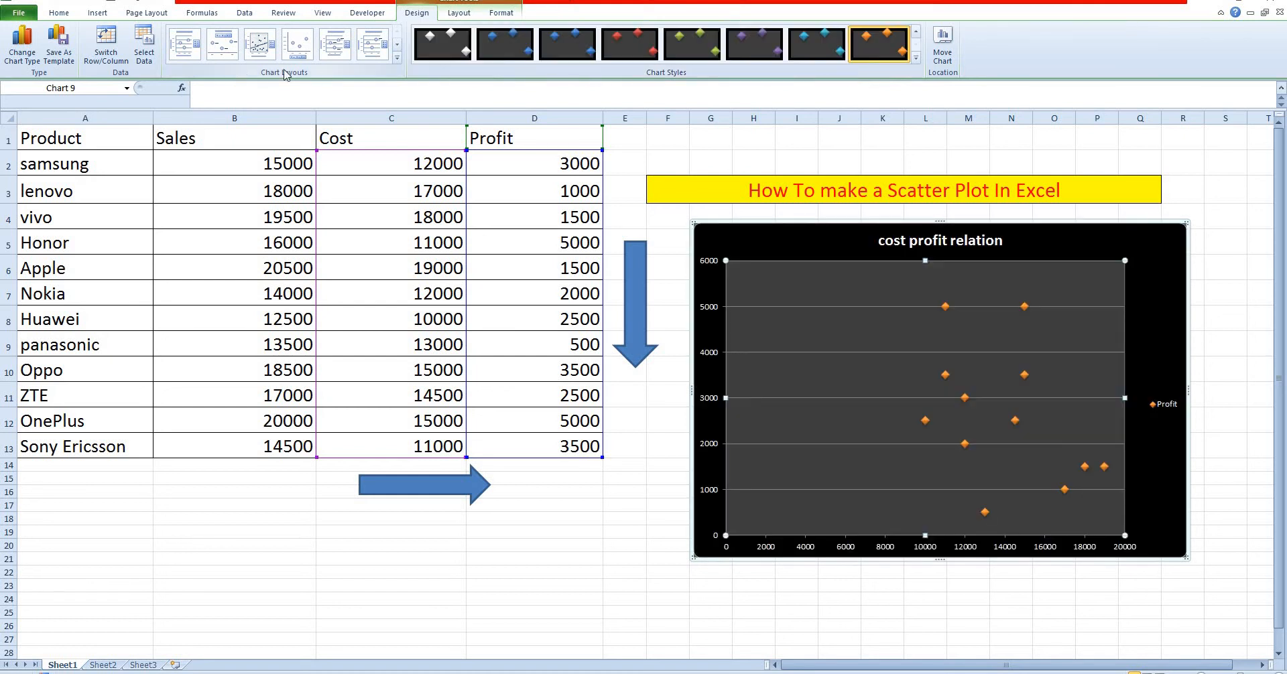
- Try several chart layouts and apply the one with axis titles, a legend, fine gridlines and a linear trendline
left_click(198, 54)
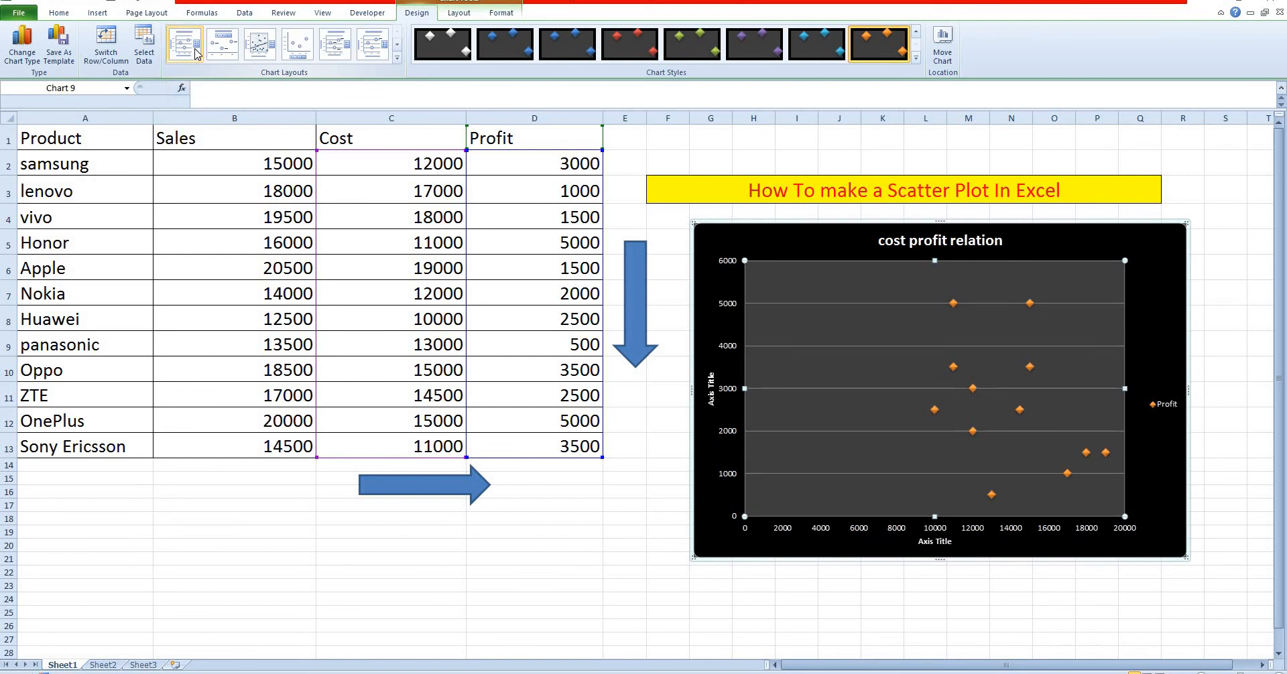
left_click(347, 55)
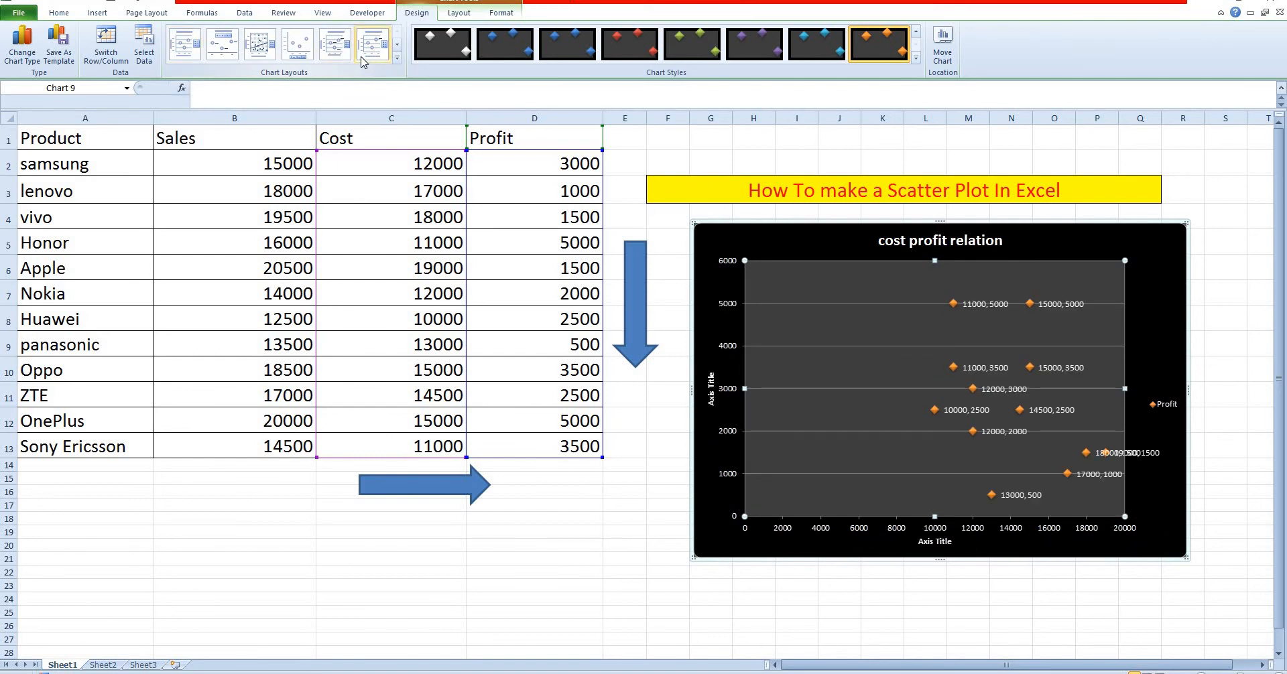
left_click(260, 48)
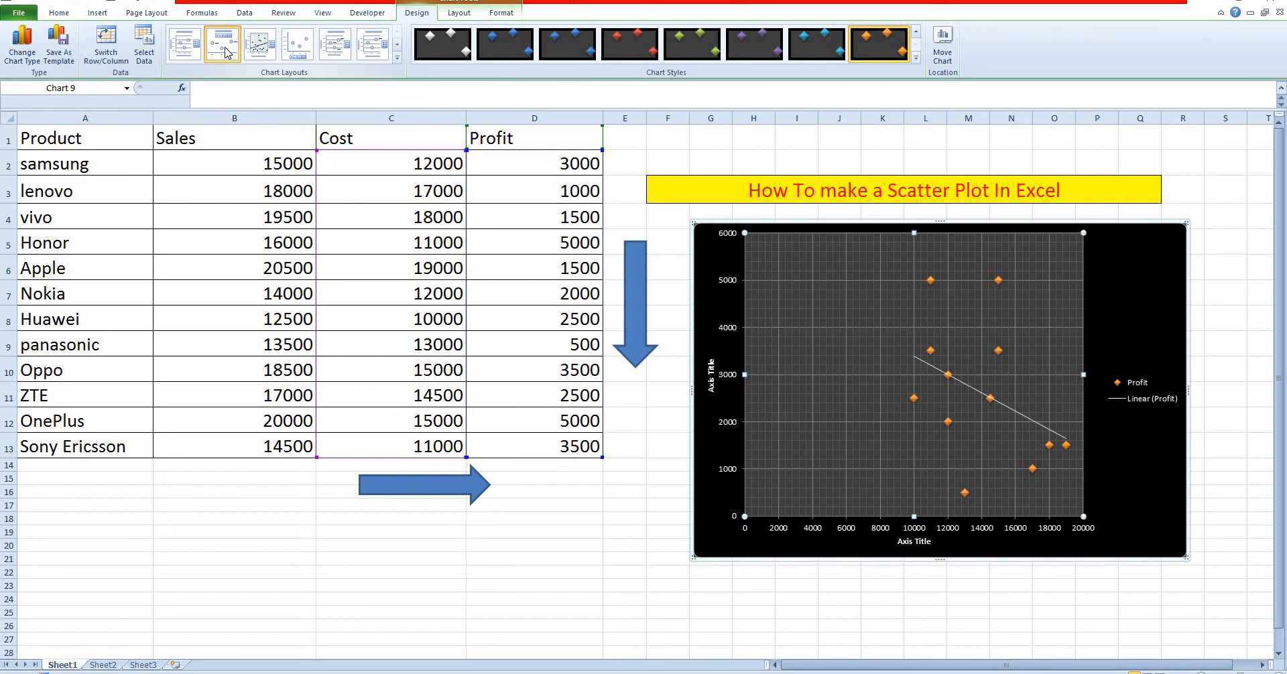
left_click(308, 54)
left_click(330, 54)
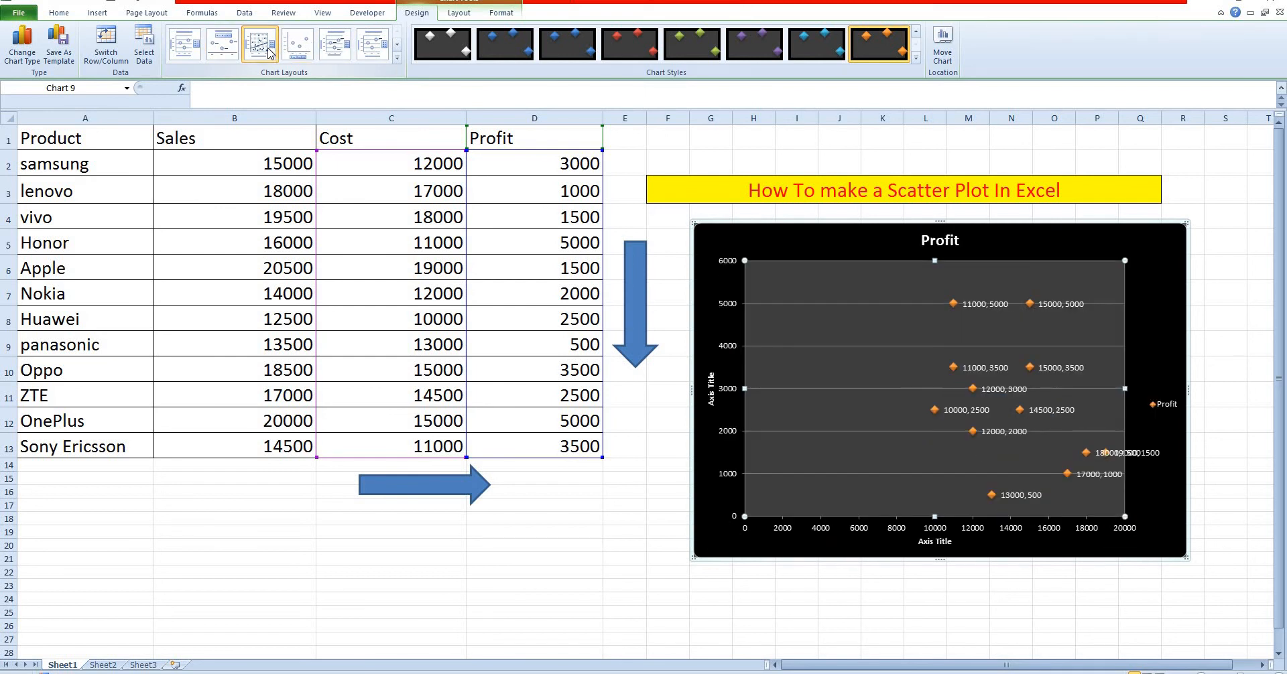
left_click(270, 54)
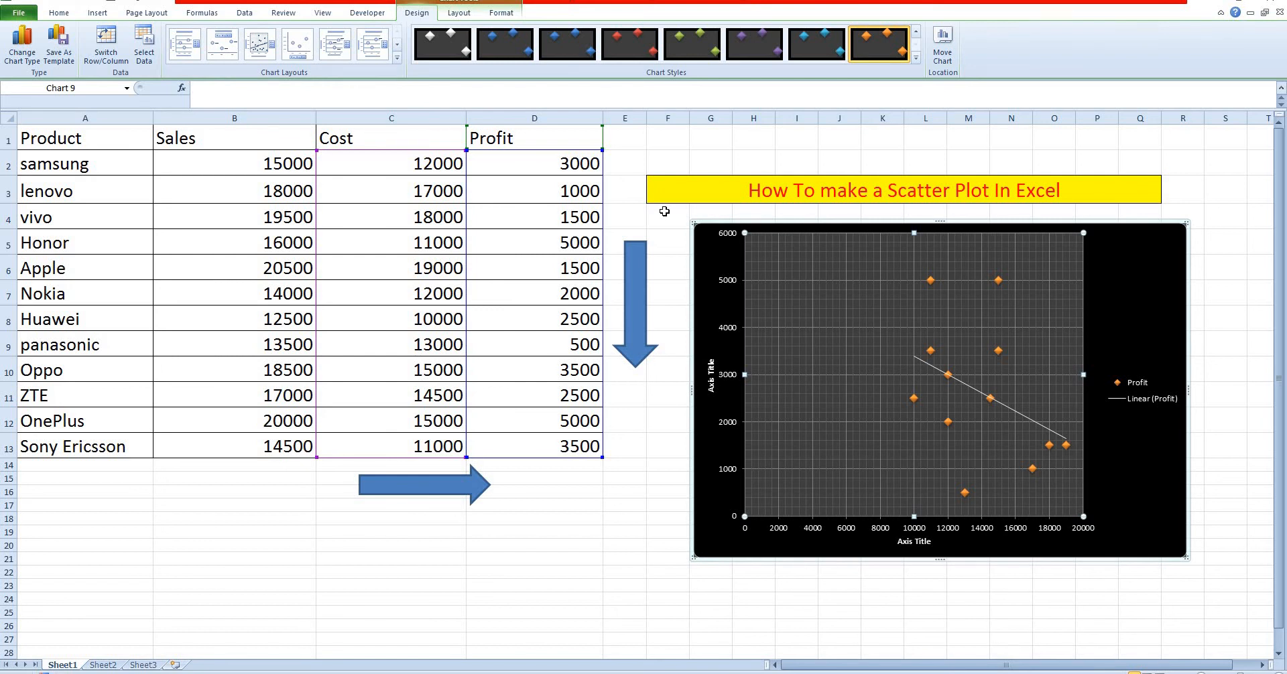
- Set the Cost of samsung in cell C2 to 15000
left_click(847, 364)
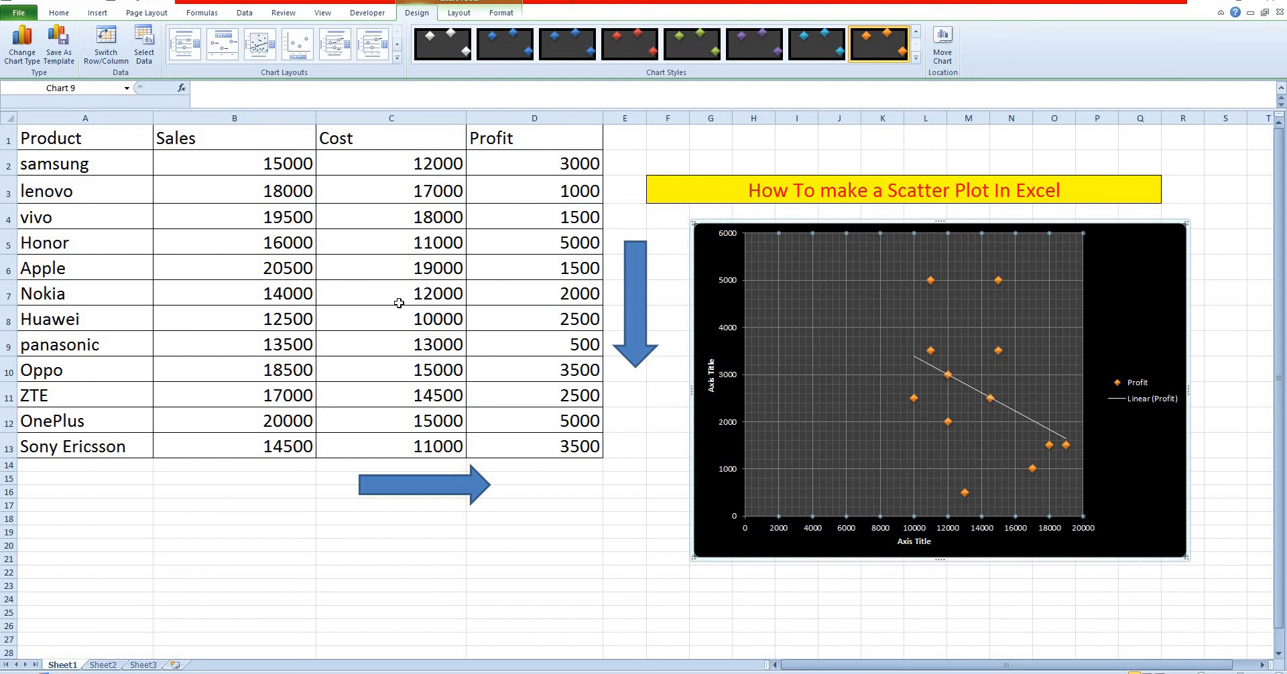
left_click(383, 164)
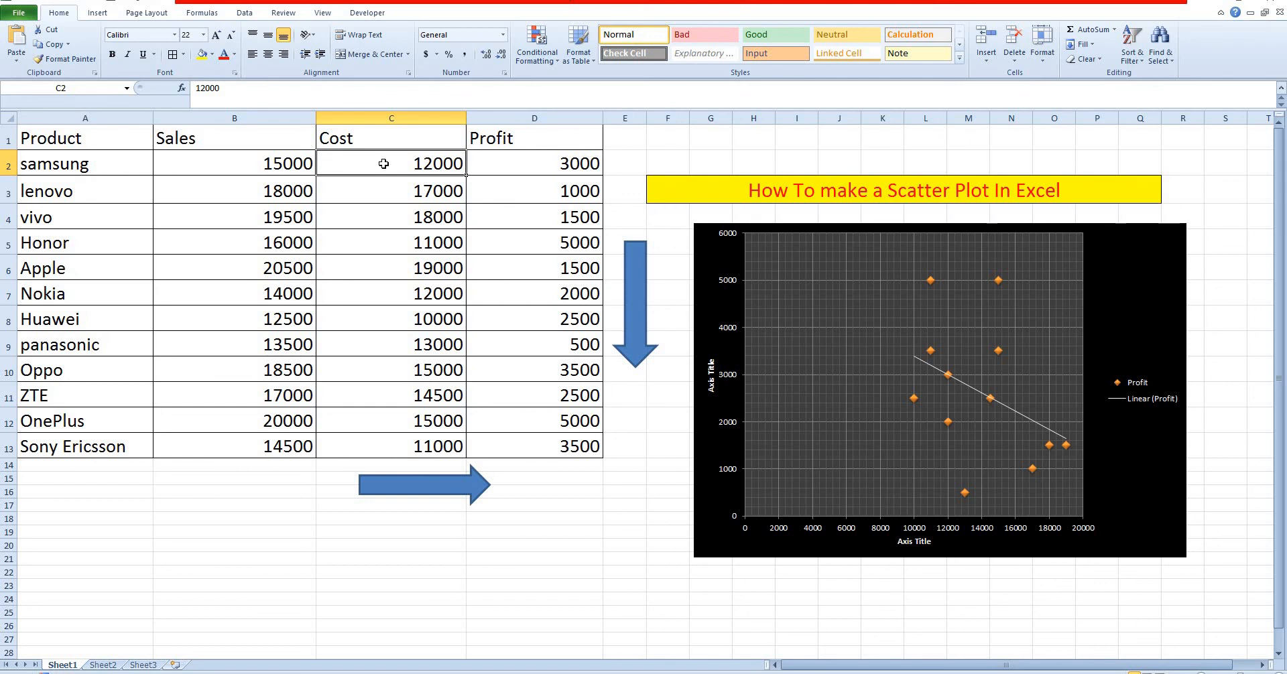
type("15")
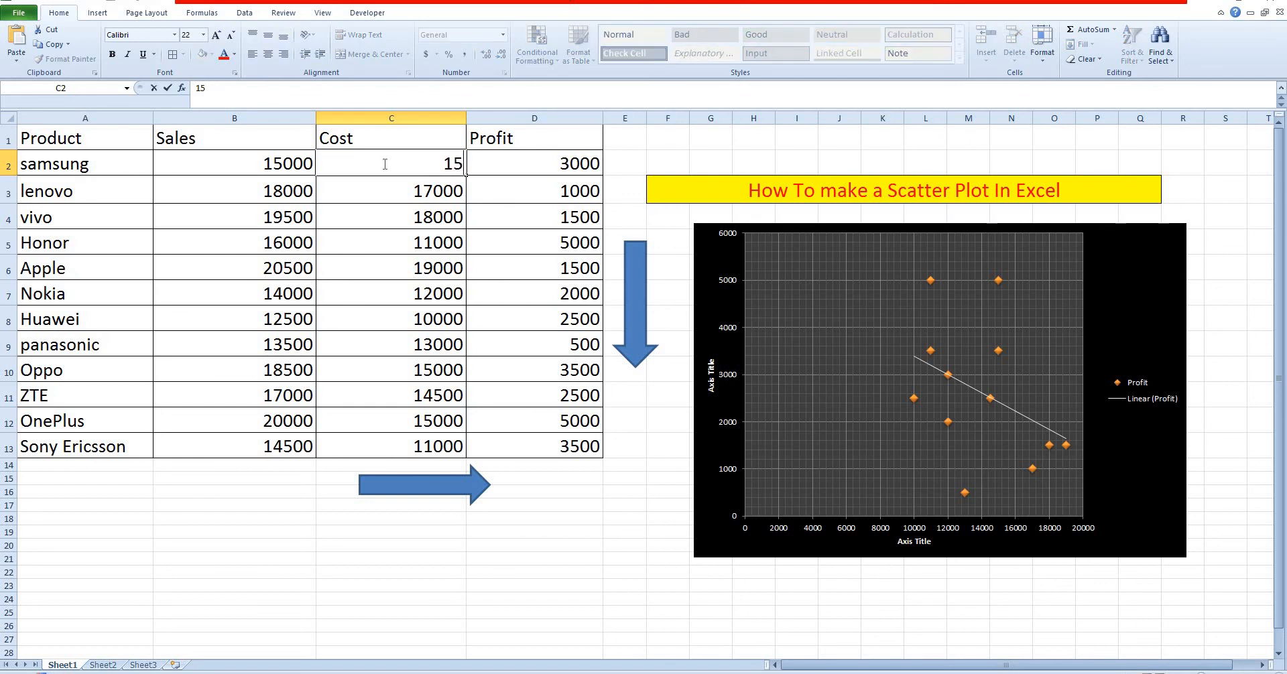
type("000")
key("Return")
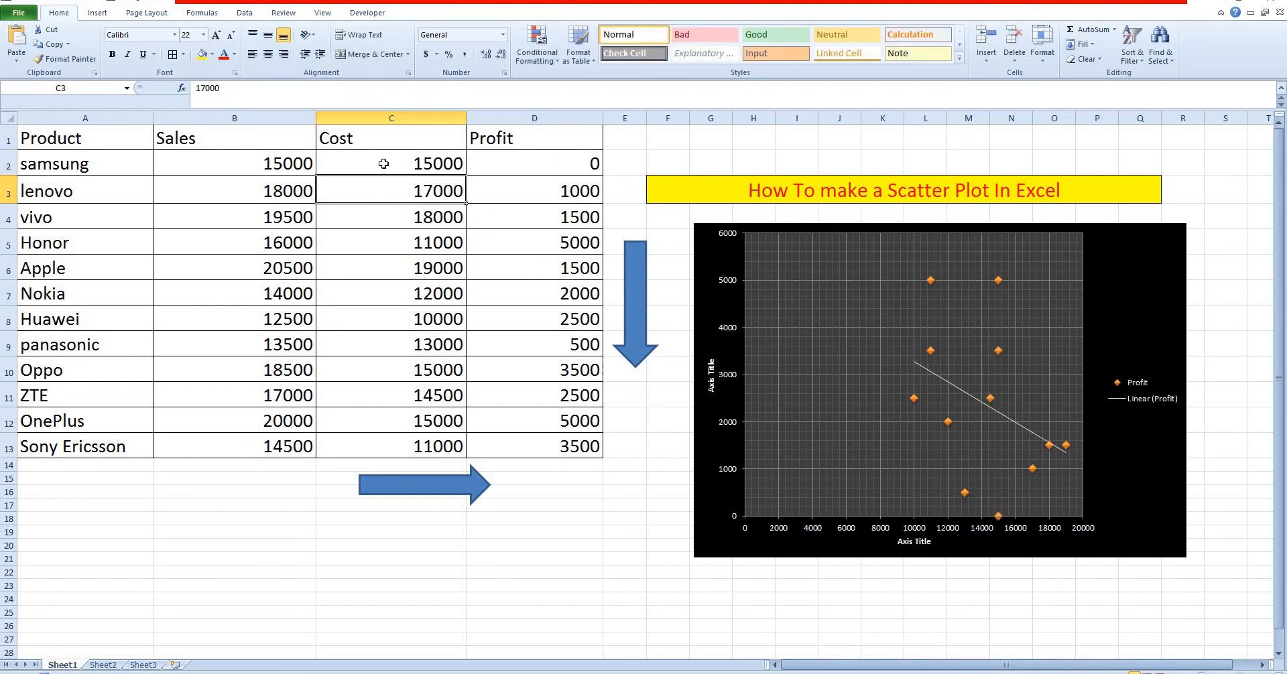